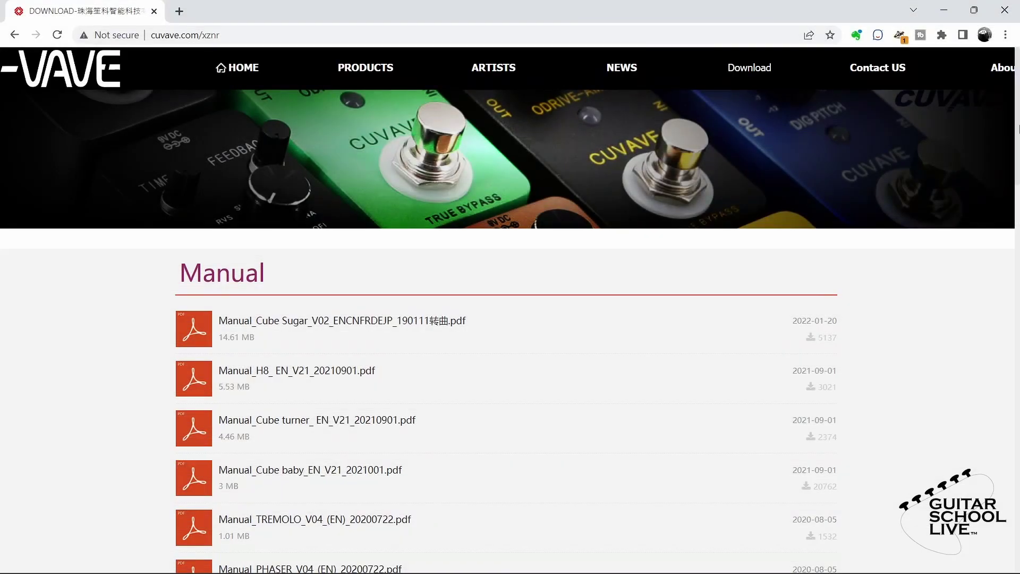
Start the software download from the Software section and enter the verification code
{"action": "left_click_drag", "start_coordinate": [1018, 133], "coordinate": [1018, 382]}
{"action": "left_click", "coordinate": [312, 331]}
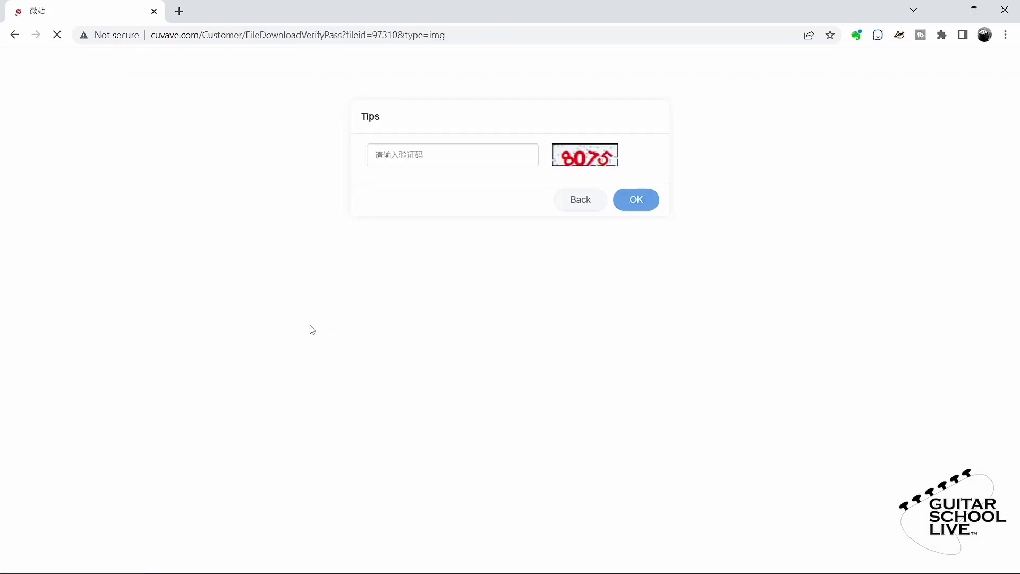
{"action": "left_click", "coordinate": [435, 162]}
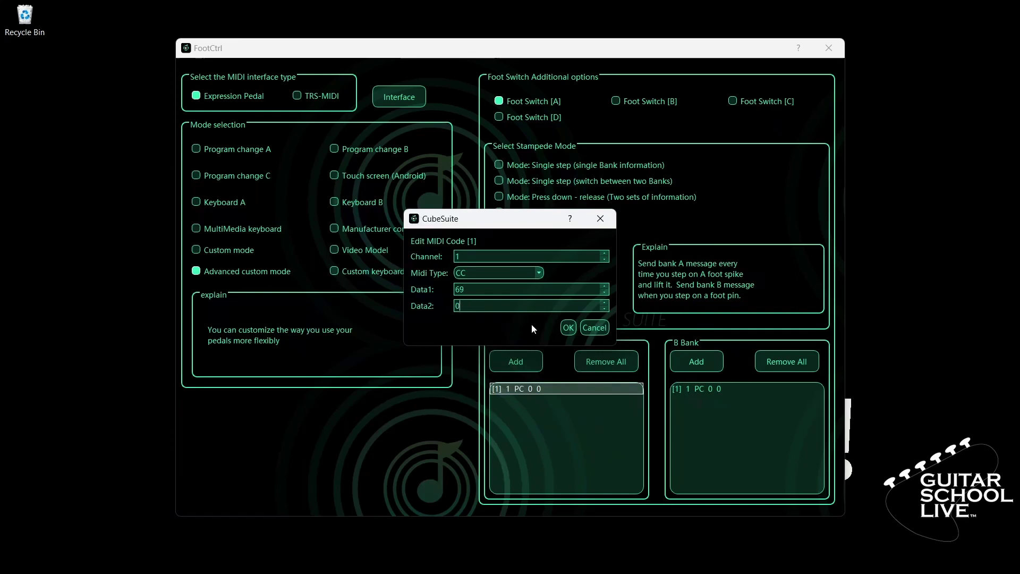
Keep foot switch A's A Bank at CC 69 0 and change its B Bank message to CC 69 4
{"action": "left_click", "coordinate": [568, 328]}
{"action": "left_click", "coordinate": [699, 391]}
{"action": "left_click", "coordinate": [697, 364]}
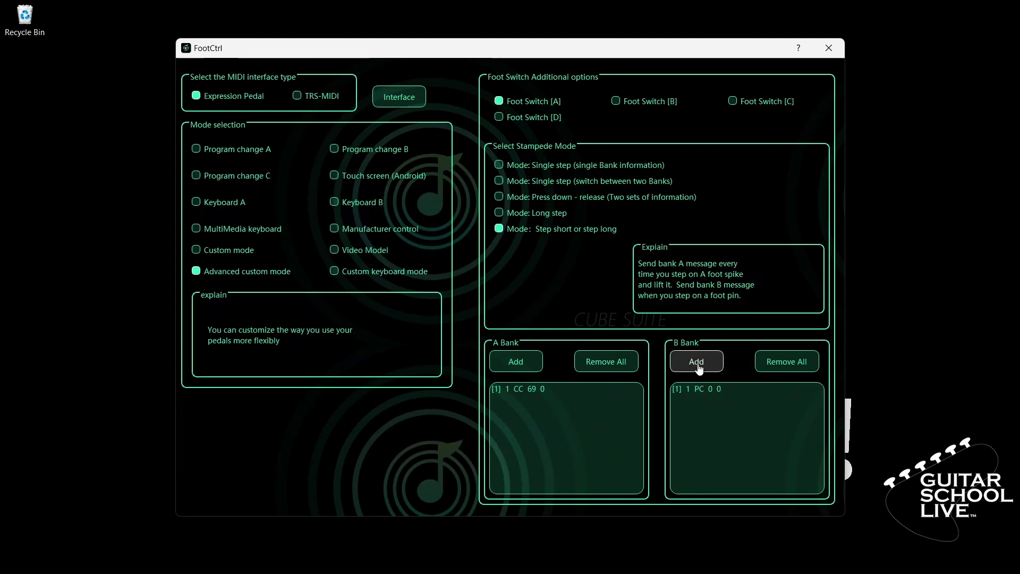
{"action": "left_click", "coordinate": [701, 390]}
{"action": "double_click", "coordinate": [701, 388]}
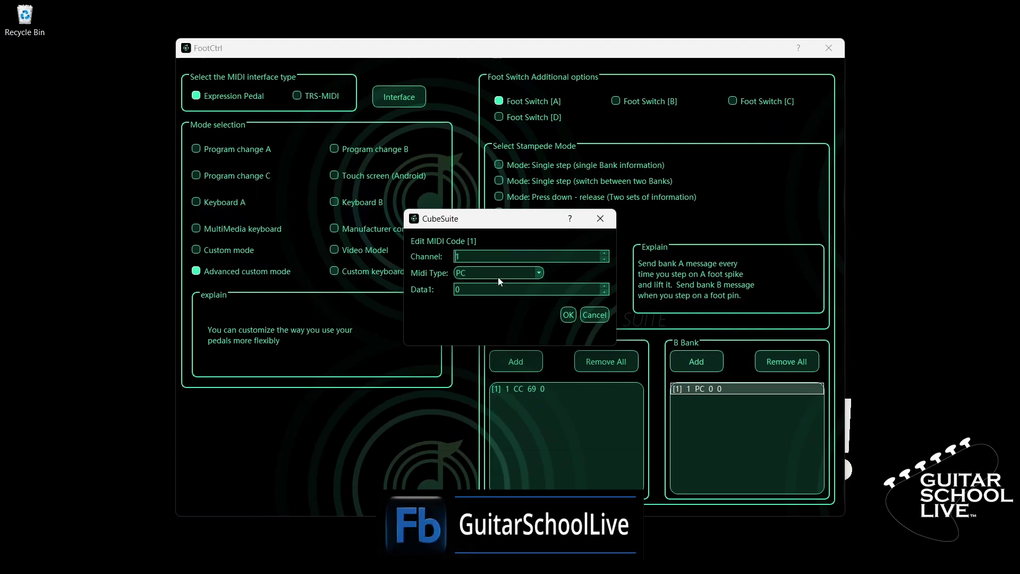
{"action": "left_click", "coordinate": [499, 274]}
{"action": "left_click", "coordinate": [491, 296]}
{"action": "key", "text": "Tab"}
{"action": "type", "text": "69"}
{"action": "left_click_drag", "start_coordinate": [472, 304], "coordinate": [452, 304]}
{"action": "type", "text": "4"}
Confirm switch A's B Bank as CC 69 4 and put foot switch B in step short or step long mode
{"action": "left_click", "coordinate": [568, 328]}
{"action": "left_click", "coordinate": [635, 103]}
{"action": "left_click", "coordinate": [548, 232]}
Set foot switch B's A Bank message to CC 69 1
{"action": "left_click", "coordinate": [523, 390]}
{"action": "double_click", "coordinate": [523, 390]}
{"action": "left_click", "coordinate": [539, 273]}
{"action": "left_click", "coordinate": [517, 295]}
{"action": "double_click", "coordinate": [453, 290]}
Start changing foot switch B's B Bank message to CC with Data1 69
{"action": "type", "text": "69"}
{"action": "double_click", "coordinate": [455, 306]}
{"action": "type", "text": "1"}
{"action": "left_click", "coordinate": [568, 327]}
{"action": "left_click", "coordinate": [690, 388]}
{"action": "double_click", "coordinate": [693, 388]}
{"action": "left_click", "coordinate": [539, 273]}
{"action": "left_click", "coordinate": [512, 295]}
{"action": "double_click", "coordinate": [502, 292]}
{"action": "type", "text": "69"}
{"action": "double_click", "coordinate": [470, 307]}
Finish switch B's B Bank as CC 69 5 and put foot switch C in step short or step long mode
{"action": "type", "text": "5"}
{"action": "left_click", "coordinate": [567, 327]}
{"action": "left_click", "coordinate": [736, 101]}
{"action": "left_click", "coordinate": [520, 229]}
Set foot switch C's A Bank message to CC 69 2
{"action": "left_click", "coordinate": [530, 389]}
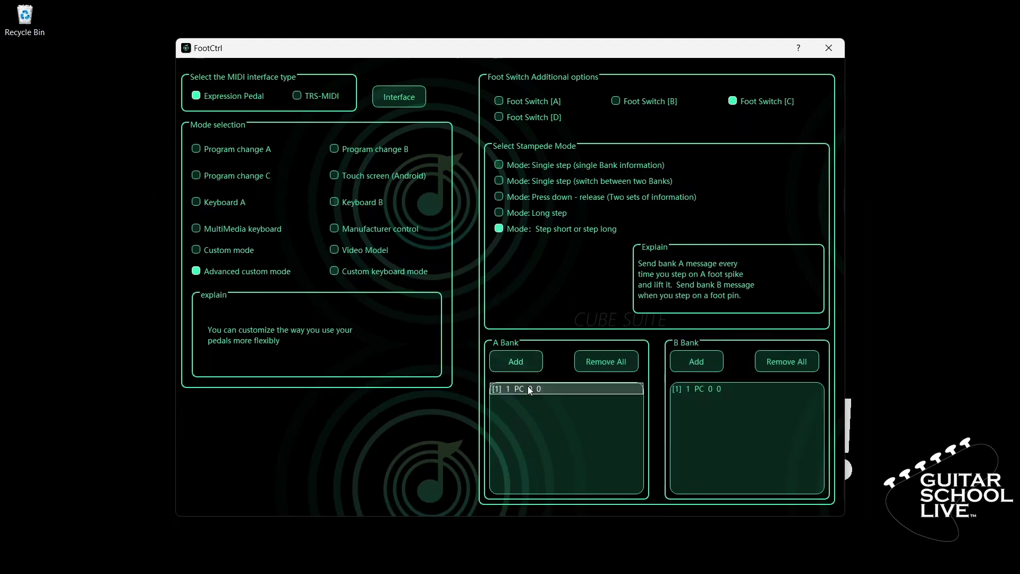
{"action": "double_click", "coordinate": [529, 390]}
{"action": "left_click", "coordinate": [540, 274]}
{"action": "left_click", "coordinate": [521, 295]}
{"action": "type", "text": "69"}
{"action": "left_click_drag", "start_coordinate": [466, 306], "coordinate": [450, 304]}
{"action": "type", "text": "2"}
{"action": "left_click", "coordinate": [568, 328]}
Begin changing foot switch C's B Bank message to a CC message
{"action": "left_click", "coordinate": [694, 392]}
{"action": "double_click", "coordinate": [693, 390]}
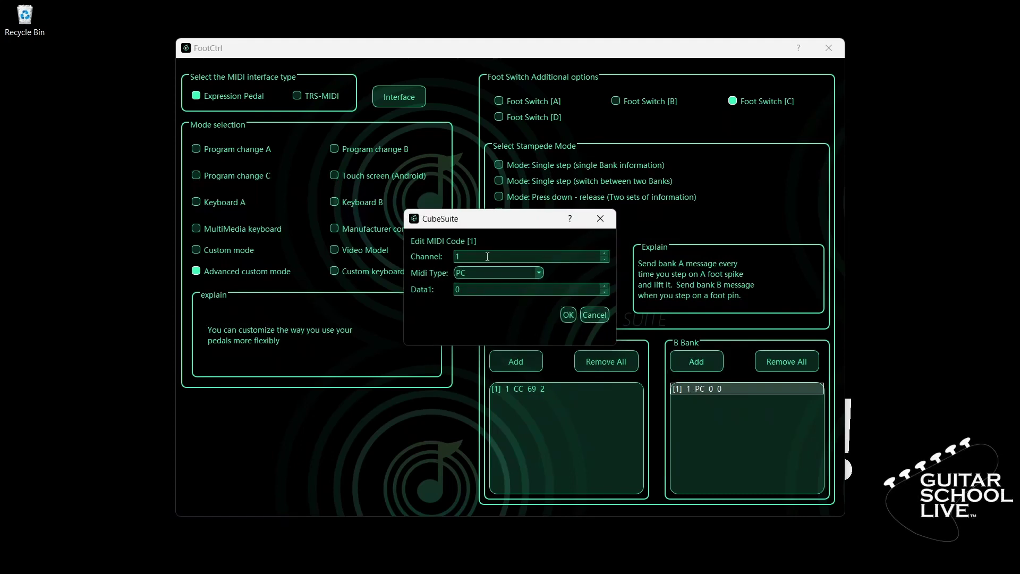
{"action": "left_click", "coordinate": [534, 274]}
{"action": "left_click", "coordinate": [507, 295]}
{"action": "double_click", "coordinate": [504, 291]}
{"action": "type", "text": "69"}
{"action": "left_click", "coordinate": [460, 306]}
{"action": "double_click", "coordinate": [461, 305]}
Finish switch C's B Bank as CC 69 6 and put foot switch D in step short or step long mode
{"action": "type", "text": "6"}
{"action": "left_click", "coordinate": [567, 328]}
{"action": "left_click", "coordinate": [520, 119]}
{"action": "left_click", "coordinate": [517, 231]}
Set foot switch D's A Bank message to CC 69 3
{"action": "double_click", "coordinate": [531, 388]}
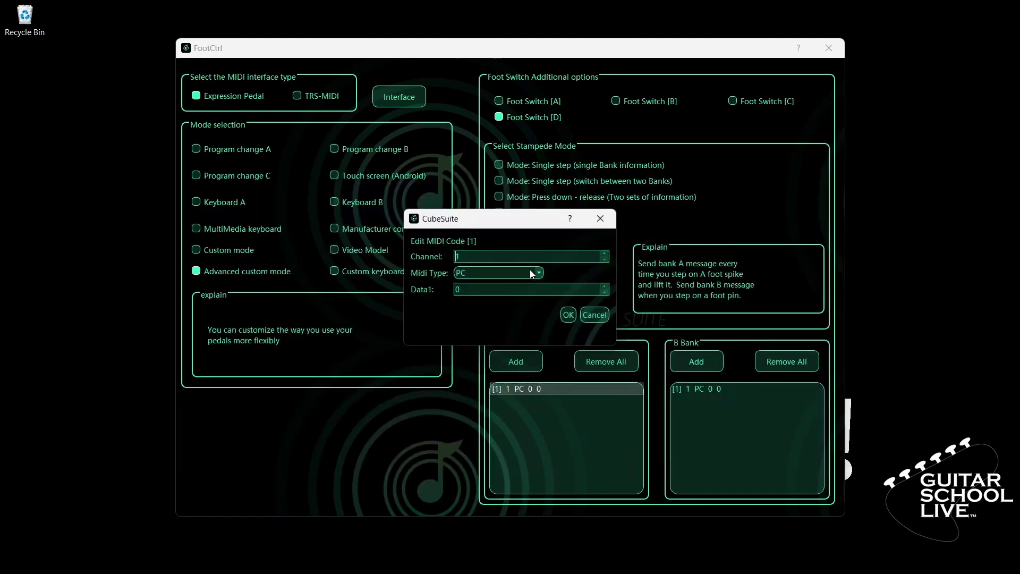
{"action": "left_click", "coordinate": [531, 274]}
{"action": "left_click", "coordinate": [507, 287]}
{"action": "left_click_drag", "start_coordinate": [499, 289], "coordinate": [446, 286]}
{"action": "type", "text": "69"}
{"action": "key", "text": "Tab"}
{"action": "type", "text": "3"}
{"action": "left_click", "coordinate": [566, 328]}
Change foot switch D's B Bank message to CC 69 7
{"action": "left_click", "coordinate": [690, 389]}
{"action": "double_click", "coordinate": [690, 388]}
{"action": "left_click", "coordinate": [538, 273]}
{"action": "left_click", "coordinate": [513, 291]}
{"action": "left_click_drag", "start_coordinate": [508, 291], "coordinate": [441, 290]}
{"action": "type", "text": "69"}
{"action": "key", "text": "Tab"}
{"action": "type", "text": "7"}
Confirm switch D's B Bank as CC 69 7 and set the expression pedal's Data value to 11
{"action": "left_click", "coordinate": [568, 328]}
{"action": "left_click", "coordinate": [399, 100]}
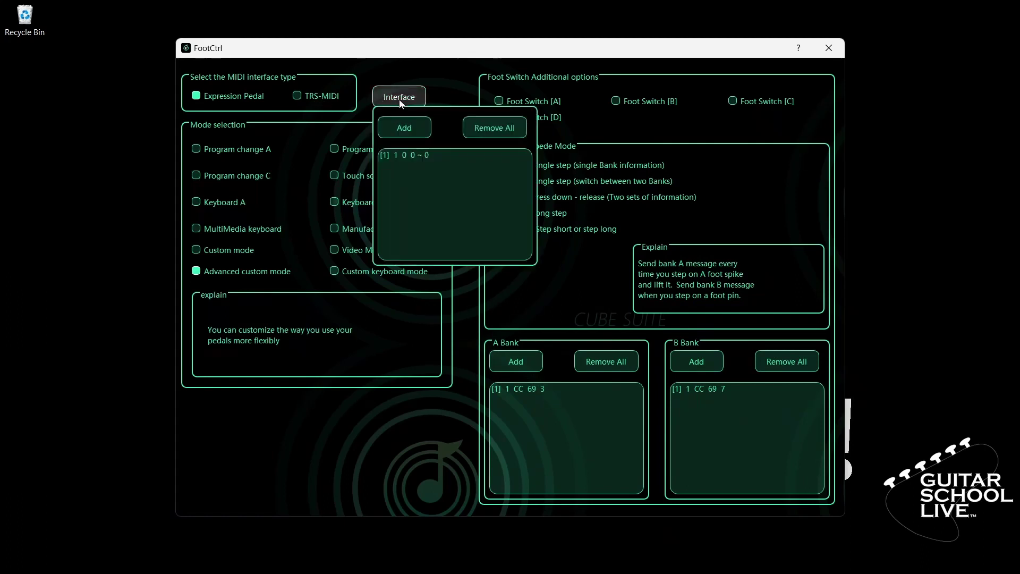
{"action": "double_click", "coordinate": [413, 158]}
{"action": "double_click", "coordinate": [482, 272]}
{"action": "type", "text": "11"}
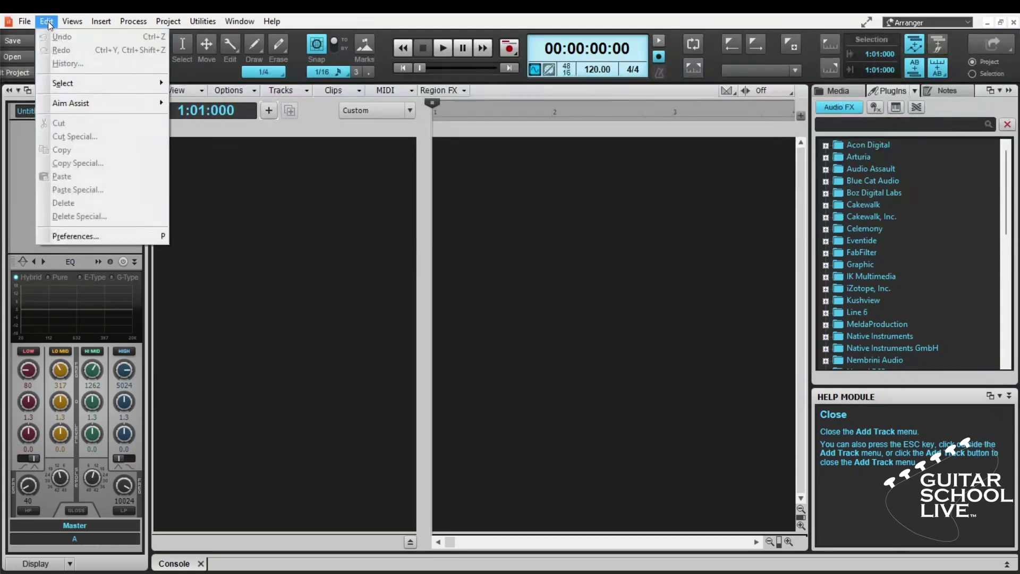
Apply the MIDI Devices input and output settings in Cakewalk Preferences, then close the dialog
{"action": "left_click", "coordinate": [84, 239]}
{"action": "left_click", "coordinate": [347, 191]}
{"action": "left_click", "coordinate": [737, 502]}
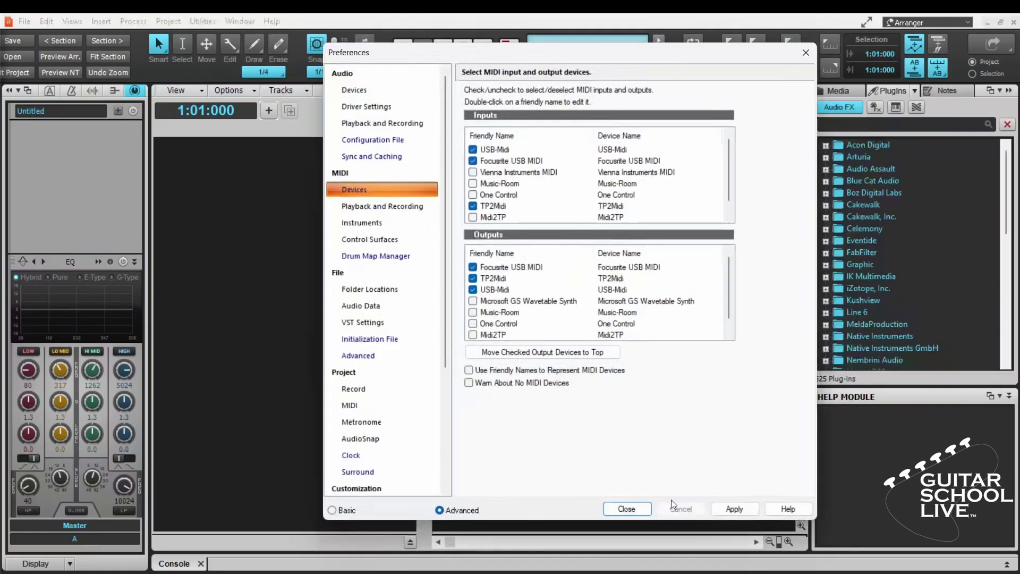
{"action": "left_click", "coordinate": [629, 509]}
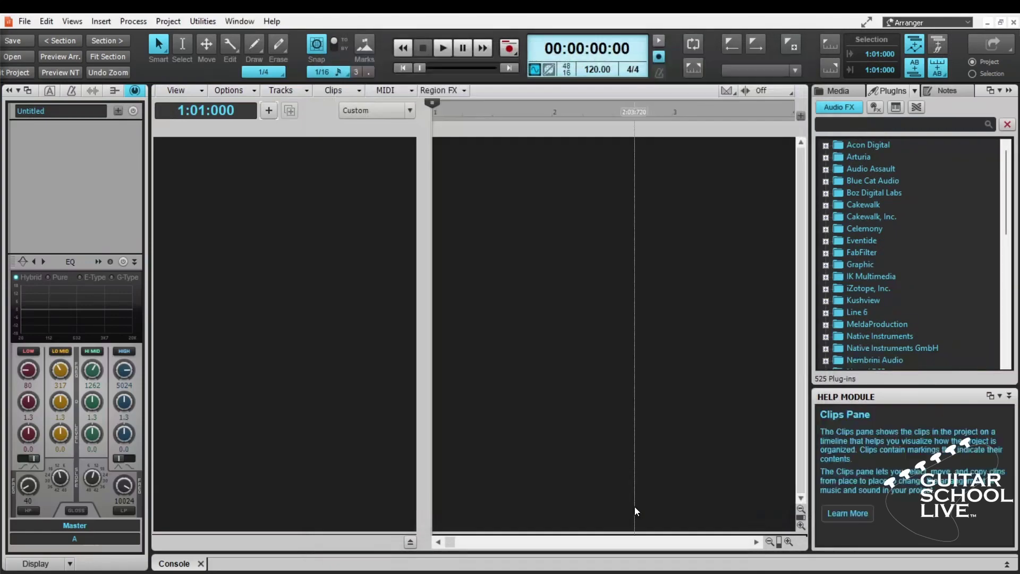
Create a split instrument track with Line 6 Helix Native VST3 and USB-Midi MIDI Omni input
{"action": "left_click", "coordinate": [270, 110]}
{"action": "left_click", "coordinate": [422, 22]}
{"action": "left_click", "coordinate": [400, 72]}
{"action": "mouse_move", "coordinate": [385, 356]}
{"action": "left_click", "coordinate": [489, 355]}
{"action": "left_click", "coordinate": [374, 111]}
{"action": "mouse_move", "coordinate": [375, 158]}
{"action": "left_click", "coordinate": [460, 159]}
{"action": "left_click", "coordinate": [321, 171]}
{"action": "left_click", "coordinate": [320, 212]}
{"action": "left_click", "coordinate": [430, 295]}
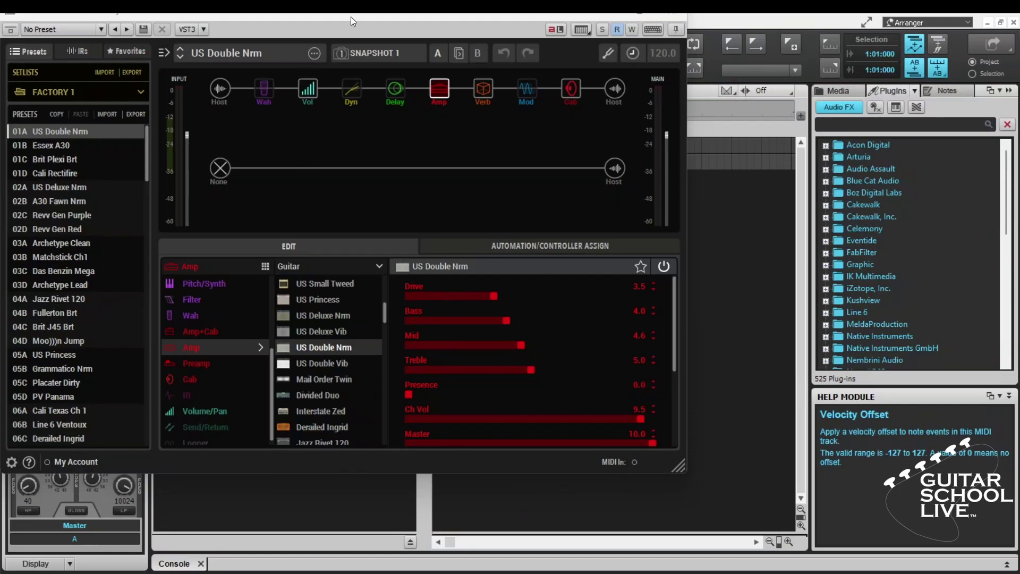
Move the Helix Native window aside and open its Plug-in Properties from the VST3 menu
{"action": "left_click_drag", "start_coordinate": [357, 16], "coordinate": [496, 63]}
{"action": "left_click", "coordinate": [344, 77]}
{"action": "mouse_move", "coordinate": [346, 138]}
{"action": "left_click", "coordinate": [356, 173]}
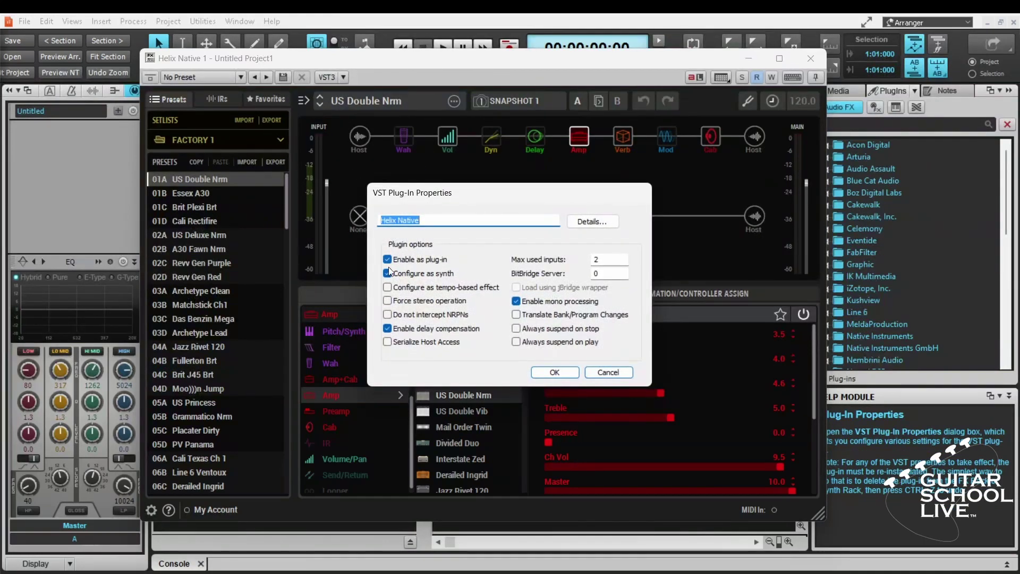